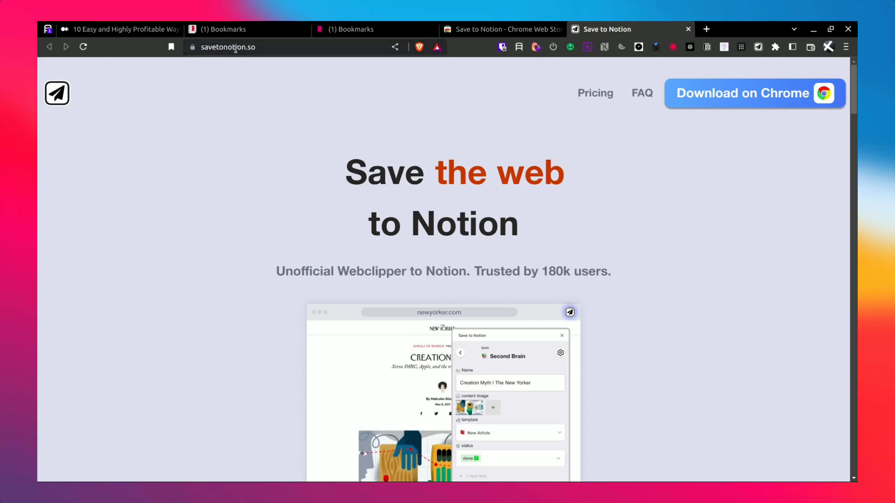
Step: Look through the Save to Notion website's feature overview and customer testimonials
scroll(707, 275, down, 10)
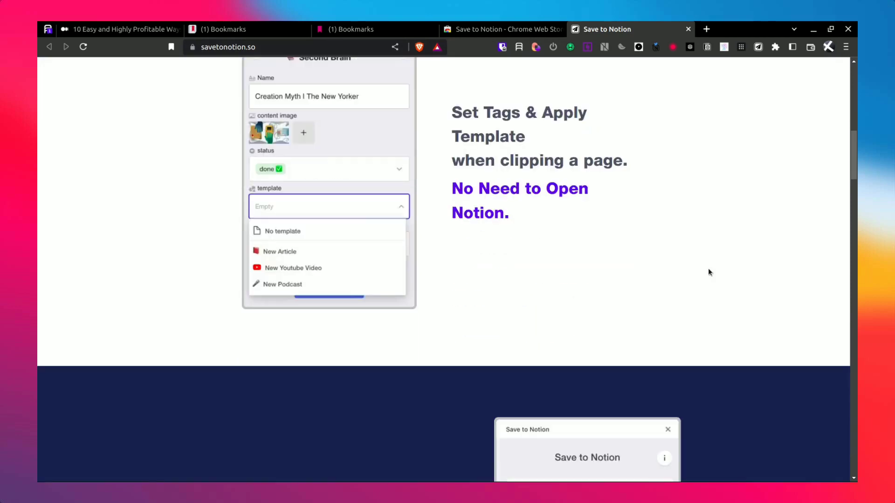
scroll(709, 269, down, 5)
scroll(709, 270, down, 5)
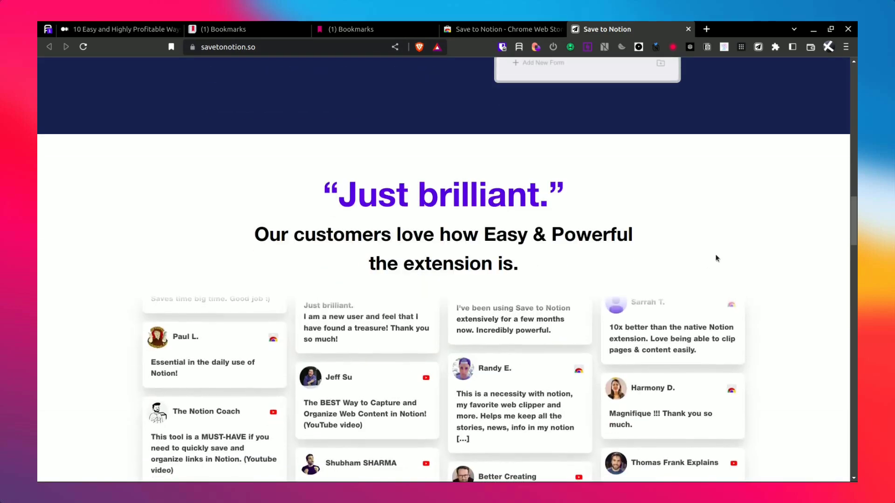
scroll(724, 251, up, 15)
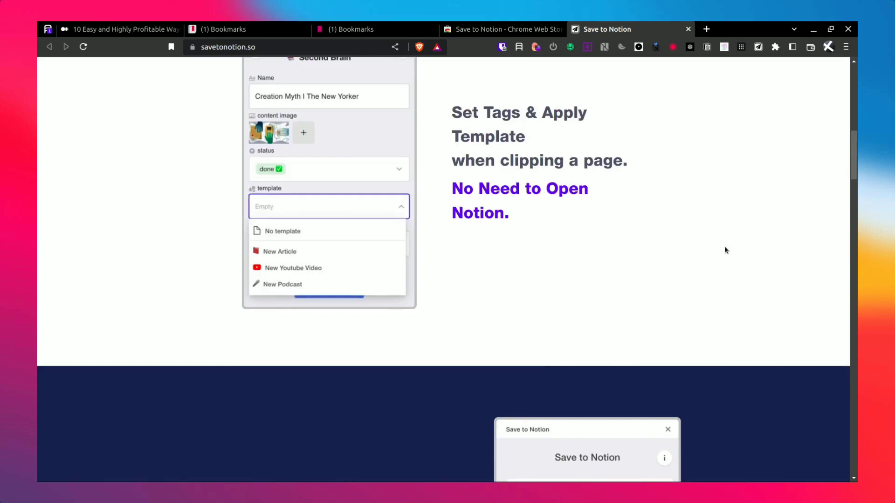
scroll(725, 250, up, 4)
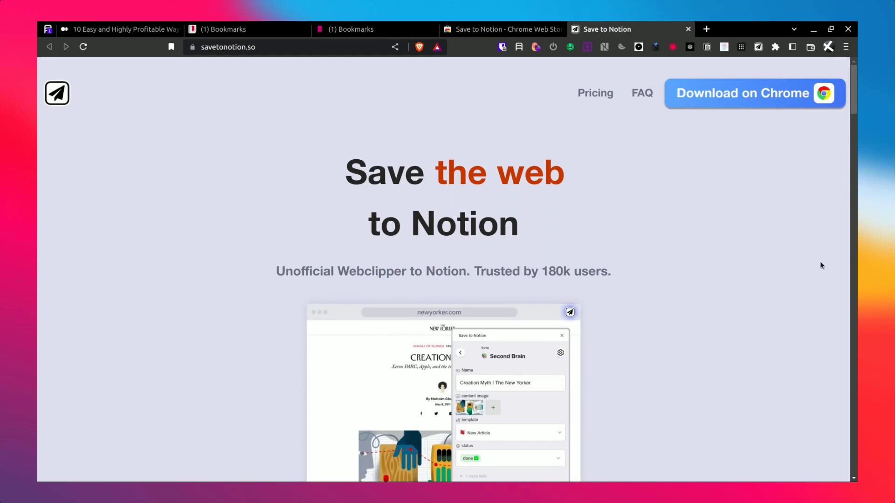
Step: Open the Save to Notion page in the Chrome Web Store and check the extension's pin setting in the browser's extension list
click(476, 29)
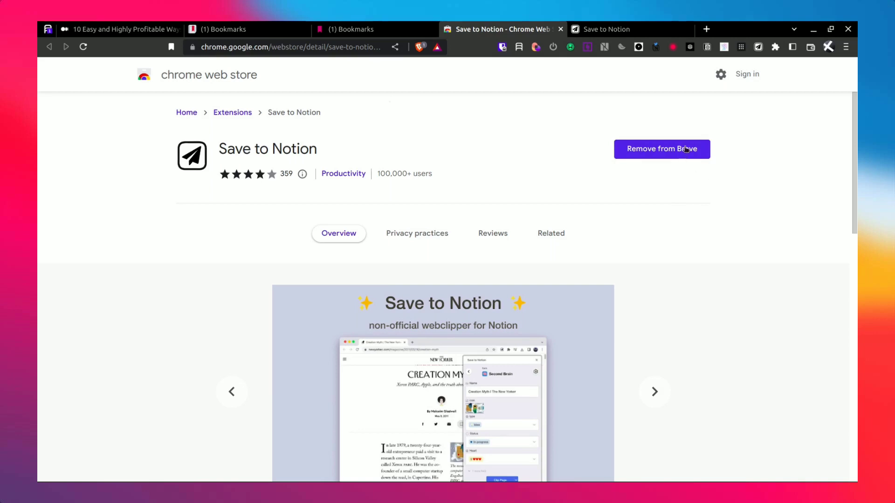
click(775, 48)
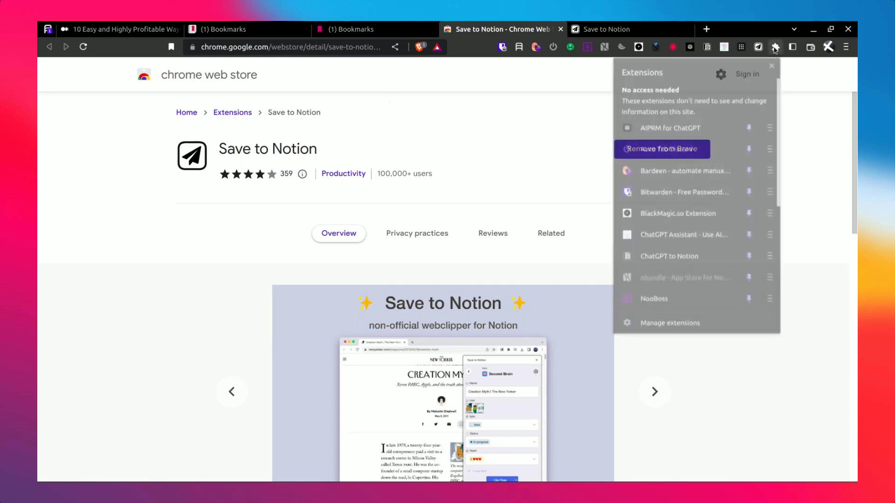
scroll(685, 185, down, 4)
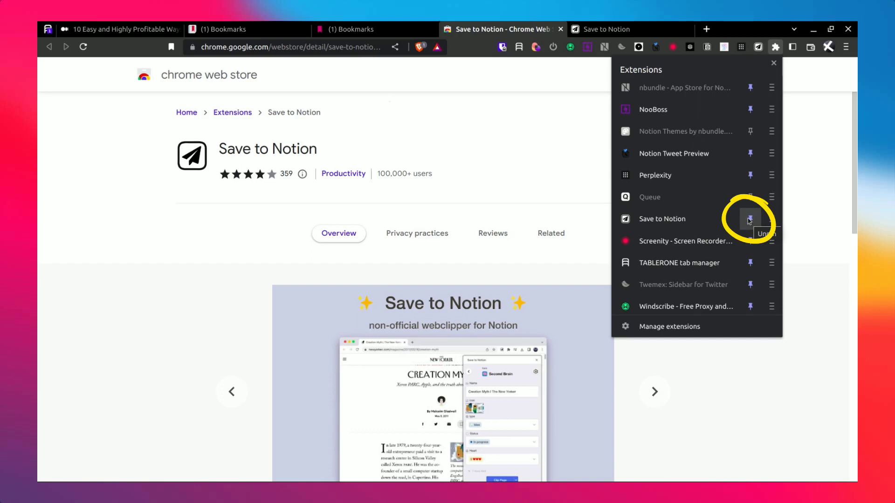
scroll(749, 221, up, 1)
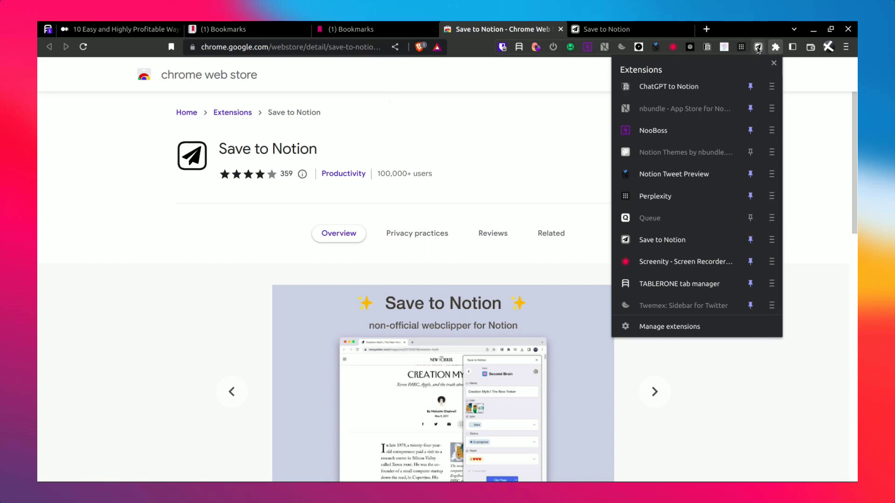
click(800, 110)
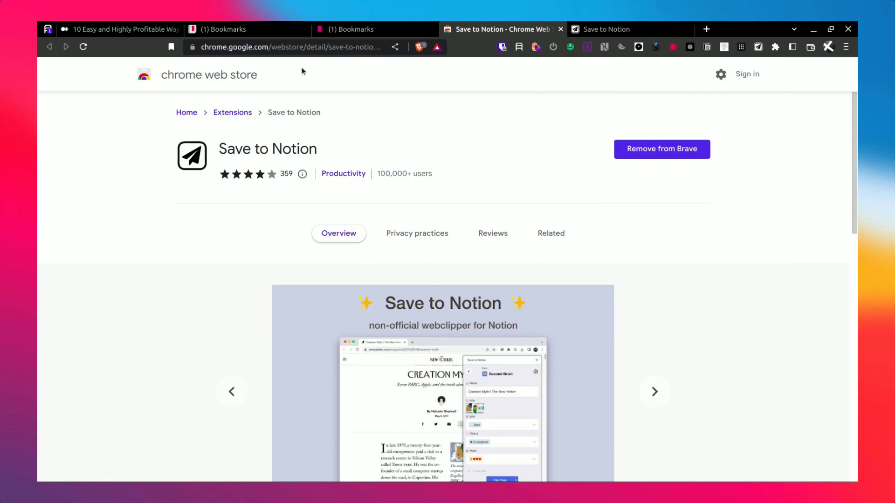
Step: Open the Notion Bookmarks page with the gallery view and browse the saved bookmark cards
click(224, 29)
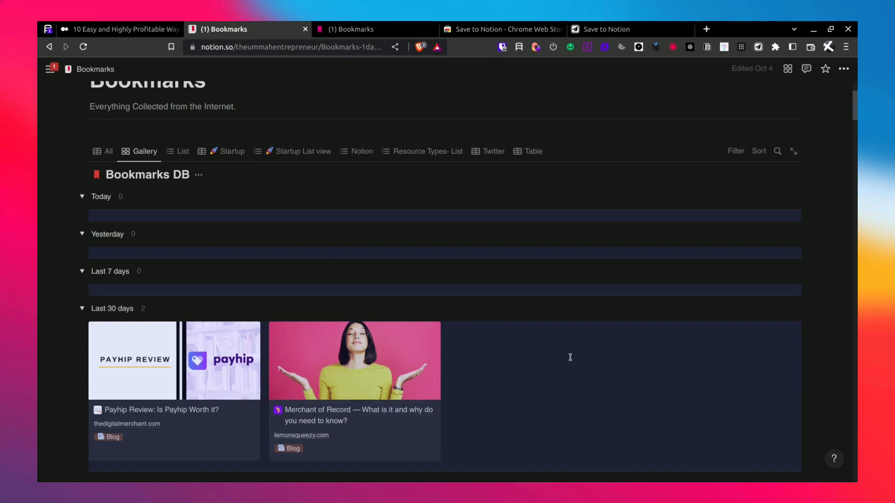
scroll(570, 357, down, 10)
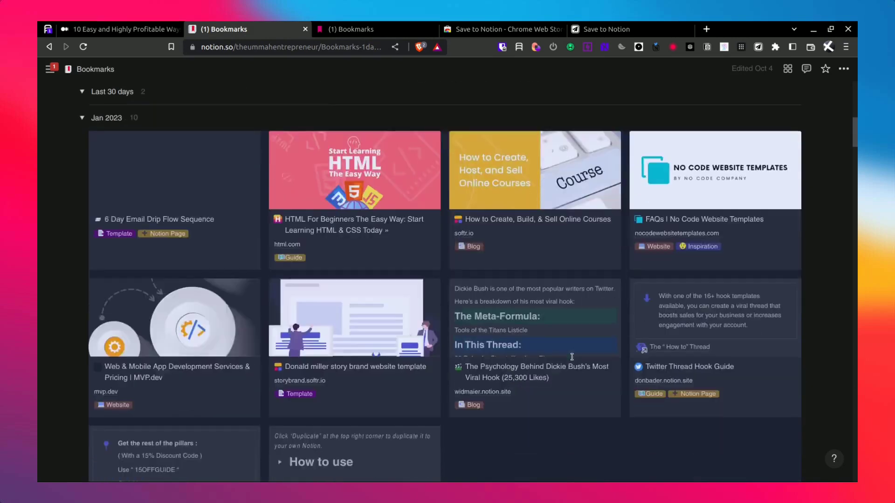
scroll(572, 362, up, 10)
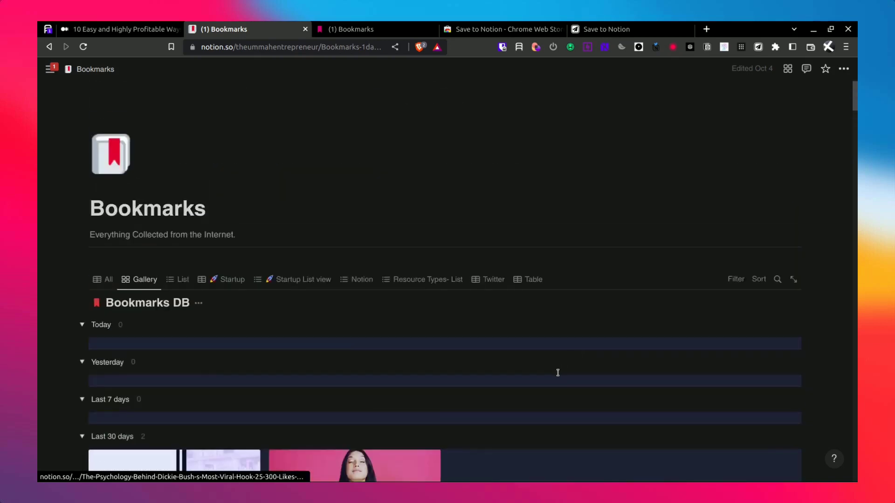
scroll(568, 360, down, 3)
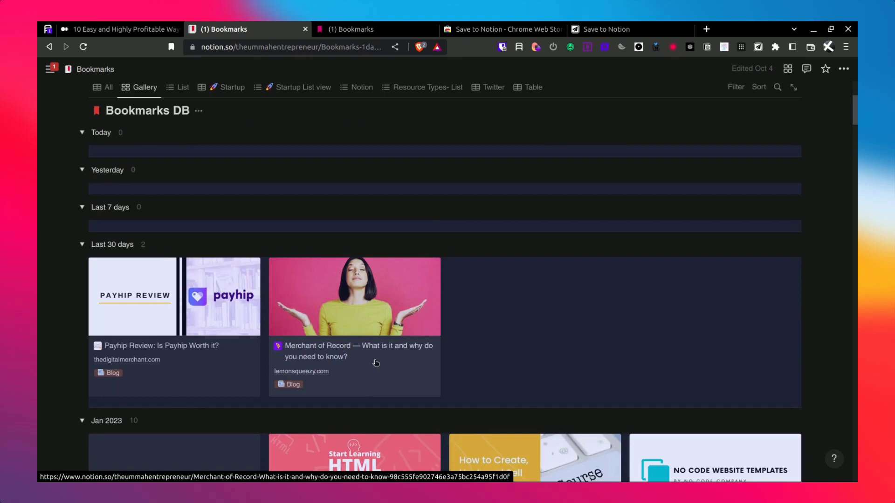
Step: Open the "Merchant of Record" bookmark, examine its properties and clipped article content, and close it
click(374, 363)
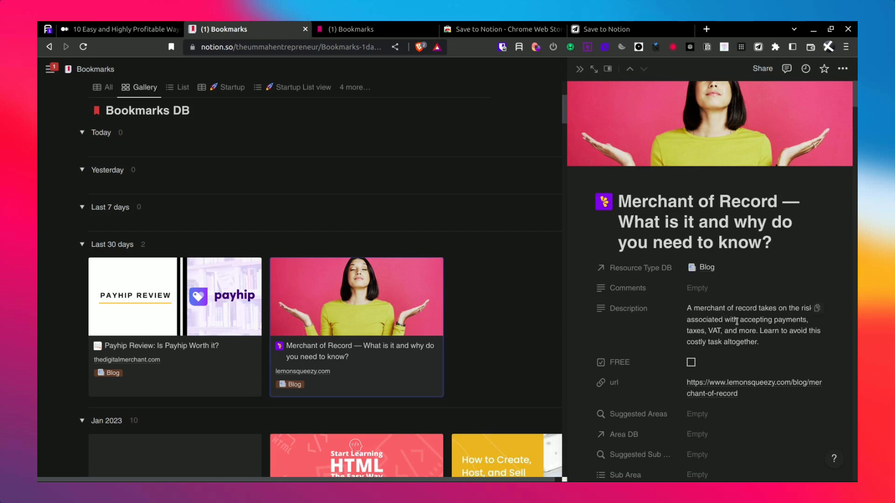
scroll(727, 312, down, 4)
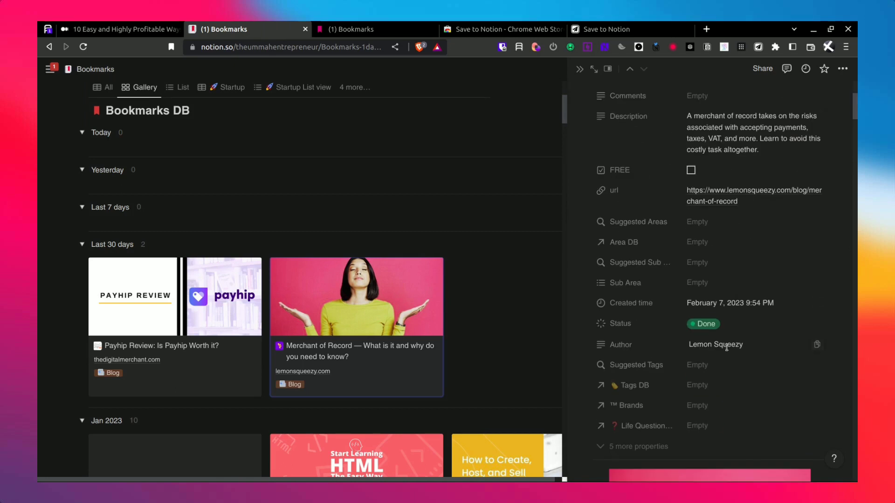
scroll(722, 344, down, 5)
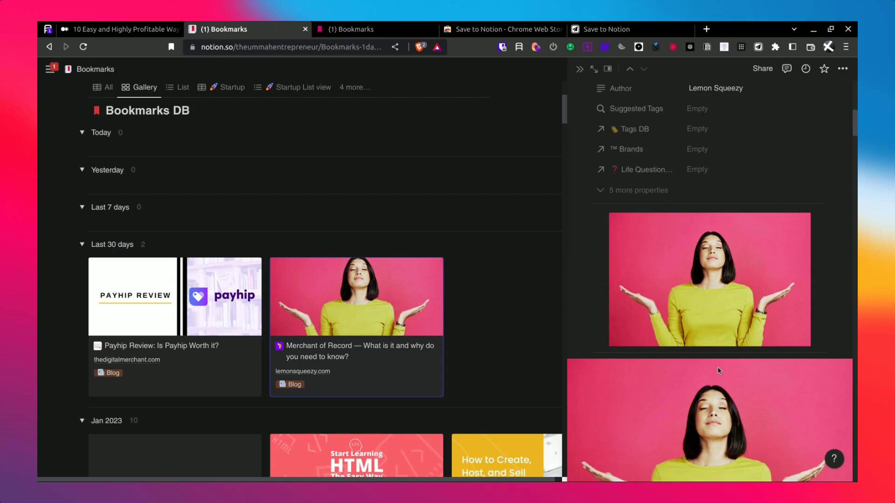
scroll(718, 371, down, 10)
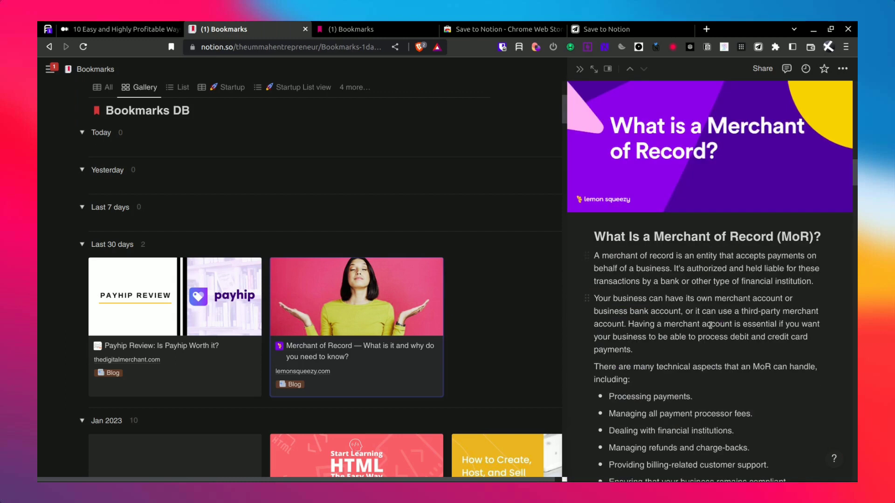
scroll(719, 366, down, 4)
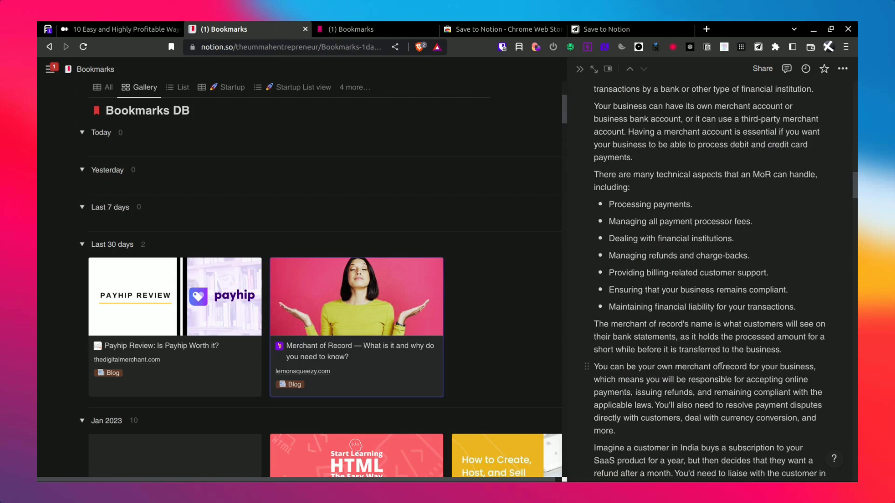
scroll(724, 364, up, 7)
scroll(726, 360, up, 15)
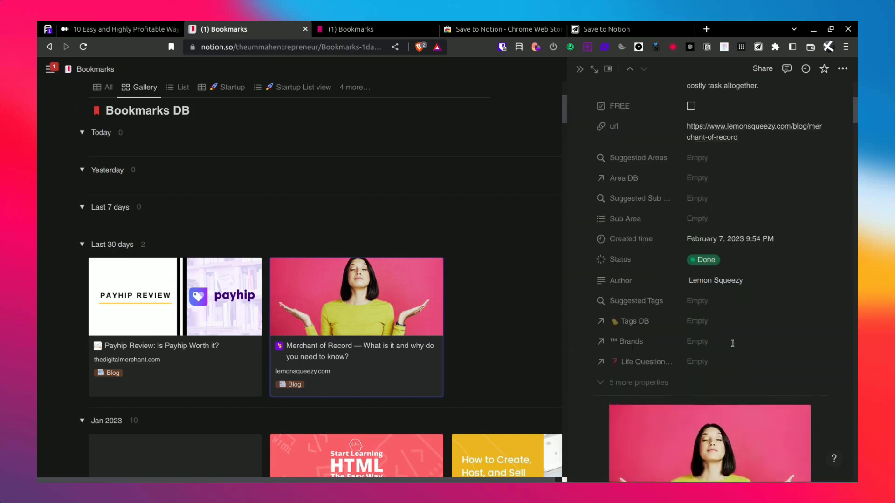
click(580, 70)
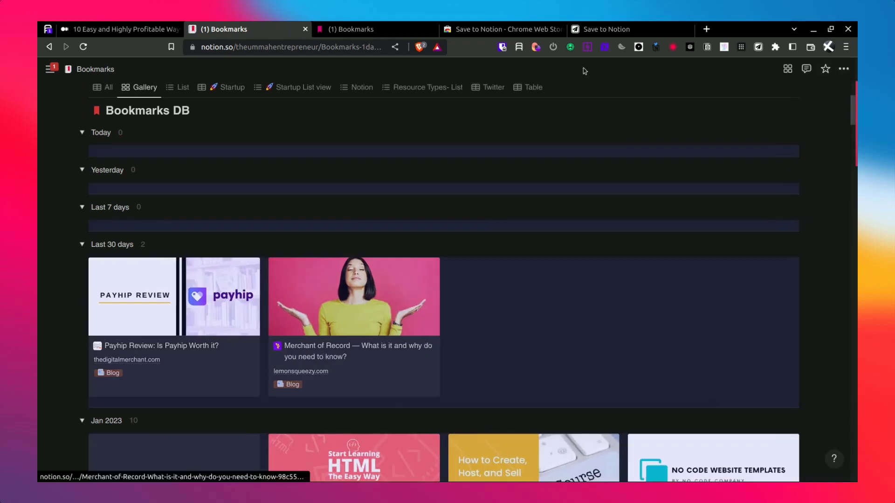
Step: View the other Bookmarks page, switch to the Medium article on earning halal money online, and start a new Save to Notion form there
click(345, 28)
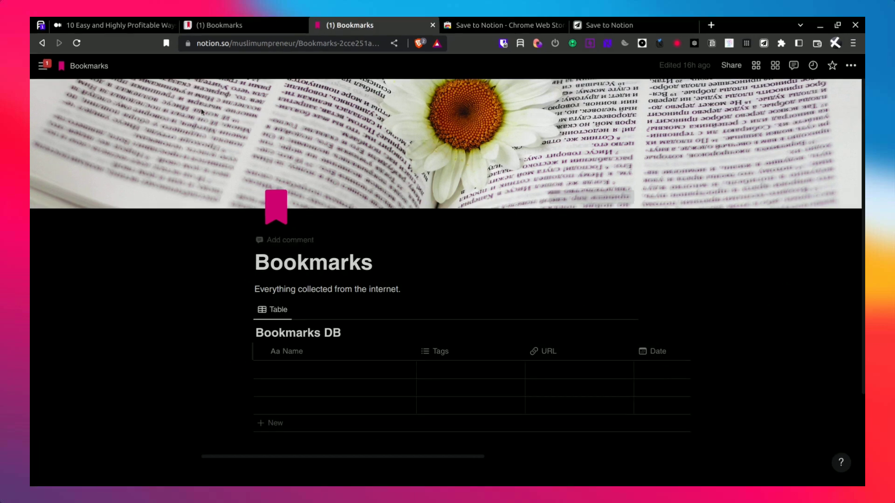
click(114, 27)
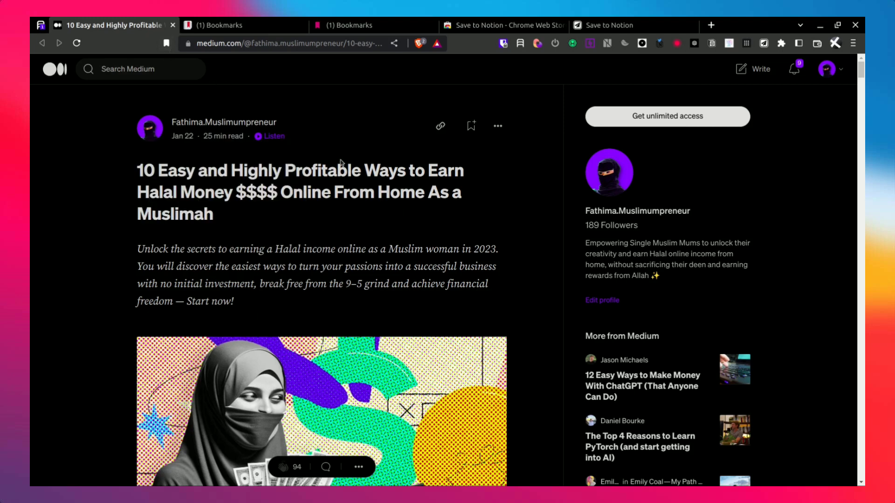
click(765, 44)
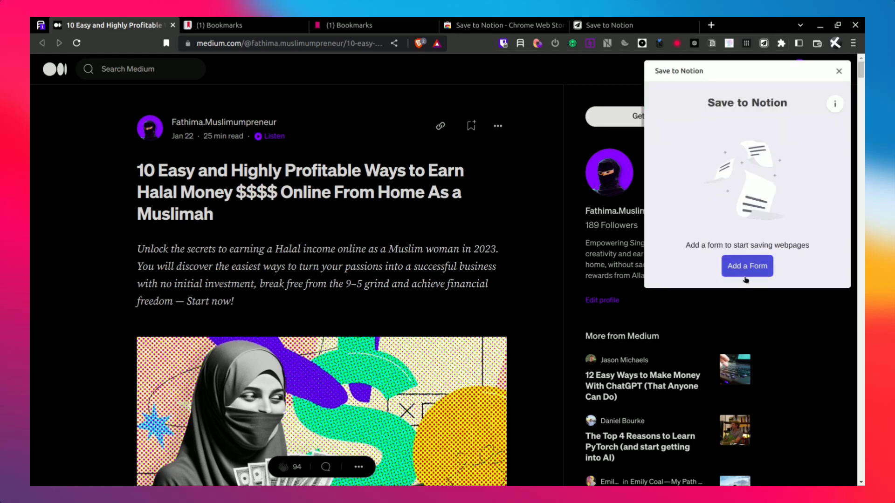
click(748, 270)
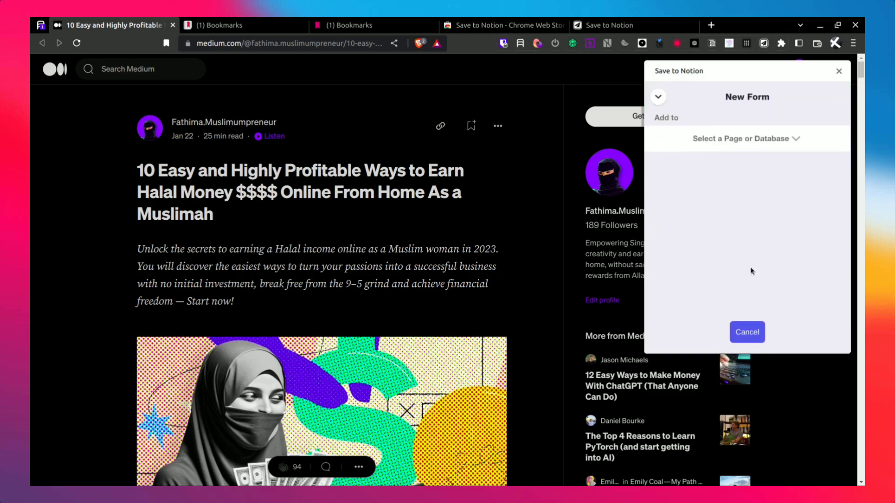
Step: Search for "Bookmark" and select the Bookmarks DB database as the form's destination
click(733, 140)
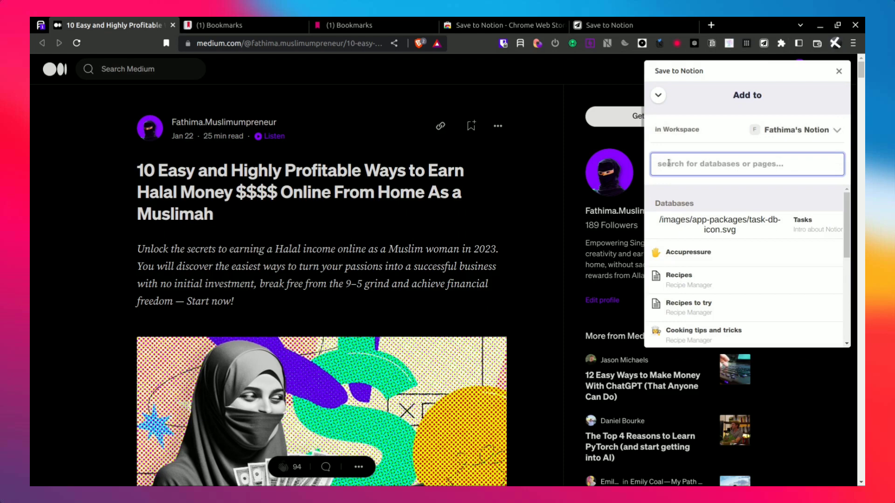
text(Bobkm)
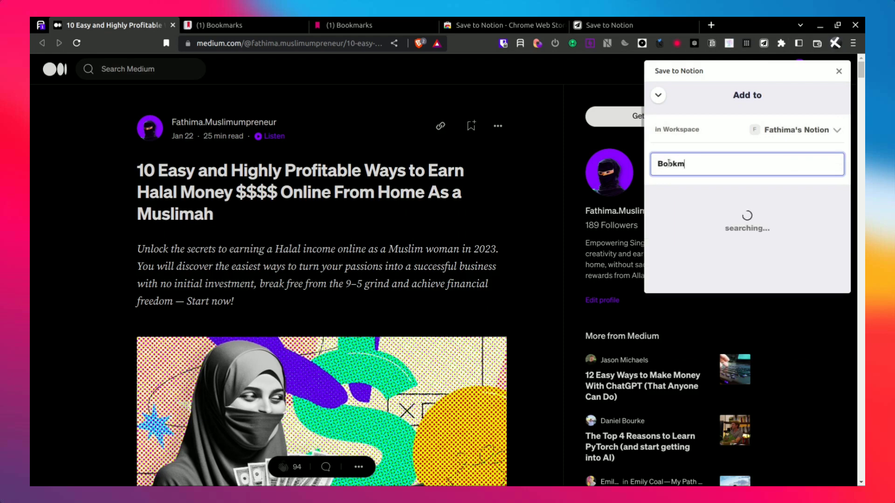
text(ark)
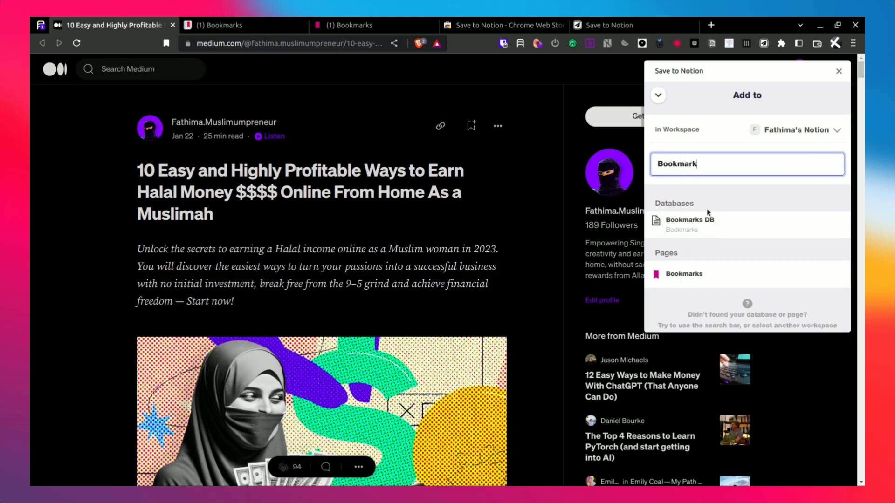
click(688, 225)
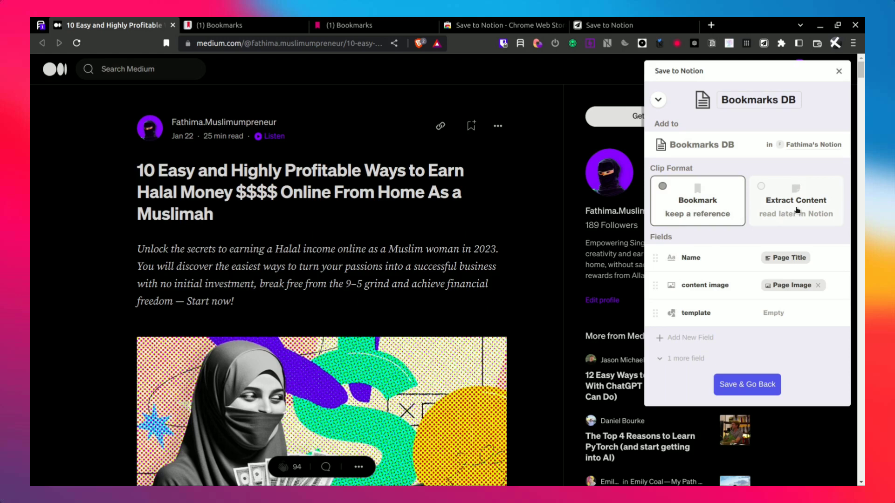
Step: Set the clip format to Extract Content and remove the template field from the form
click(763, 188)
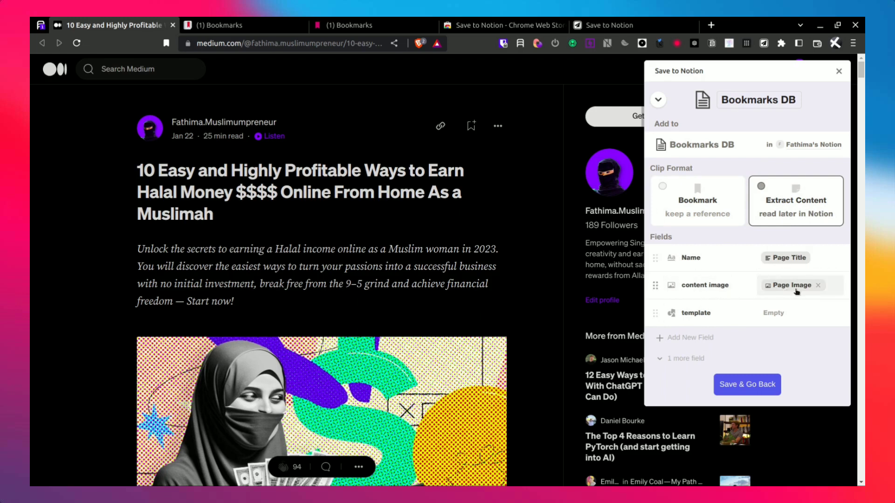
click(655, 313)
click(679, 368)
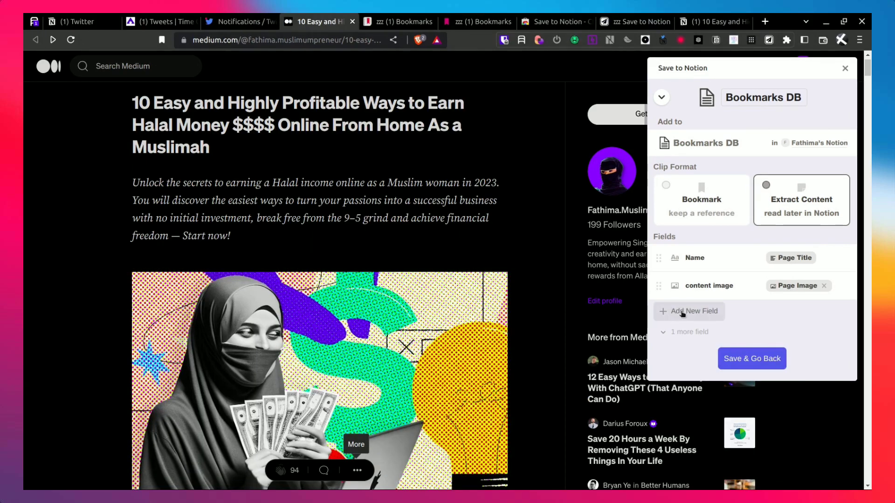
Step: Add a cover field to the Bookmarks DB form
click(683, 312)
scroll(722, 275, down, 2)
scroll(723, 274, down, 3)
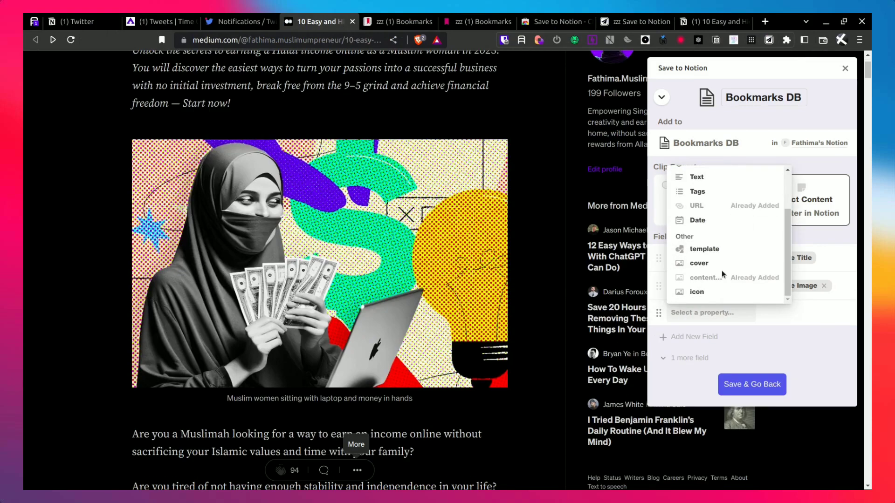
scroll(721, 275, up, 2)
scroll(721, 275, down, 2)
click(699, 264)
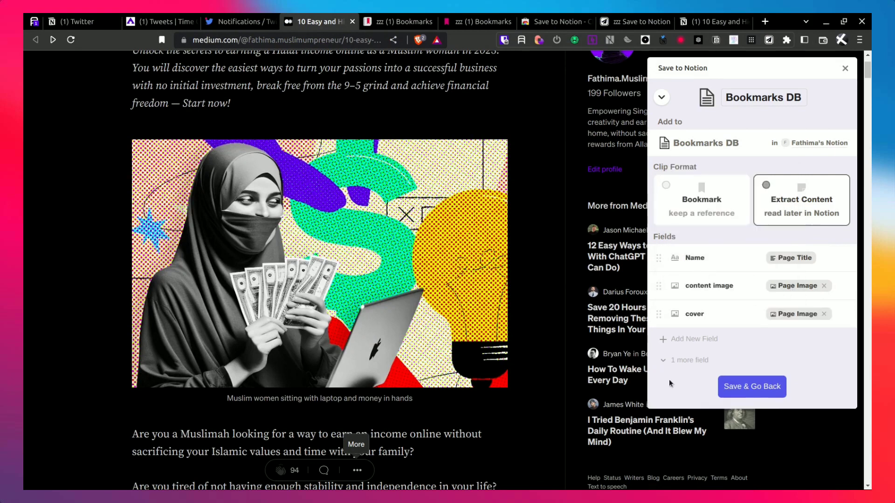
Step: Add the icon and Tags fields to the Bookmarks DB form
click(679, 341)
scroll(718, 303, down, 6)
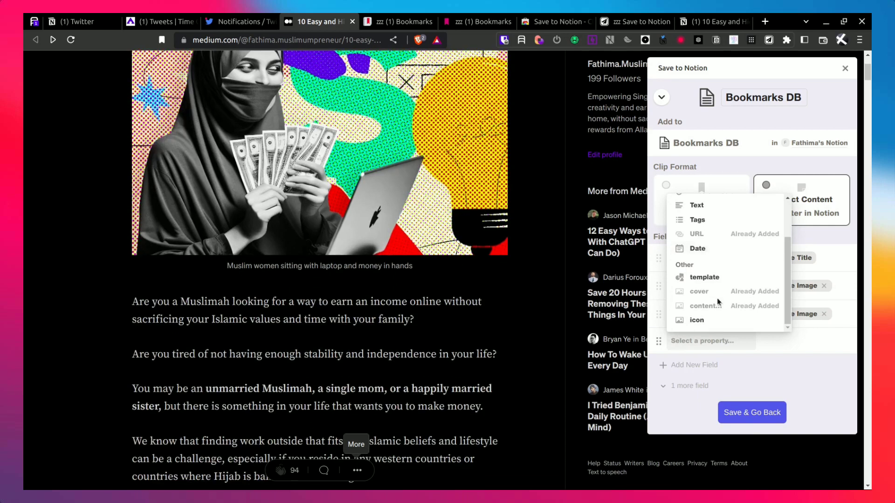
click(697, 321)
click(692, 369)
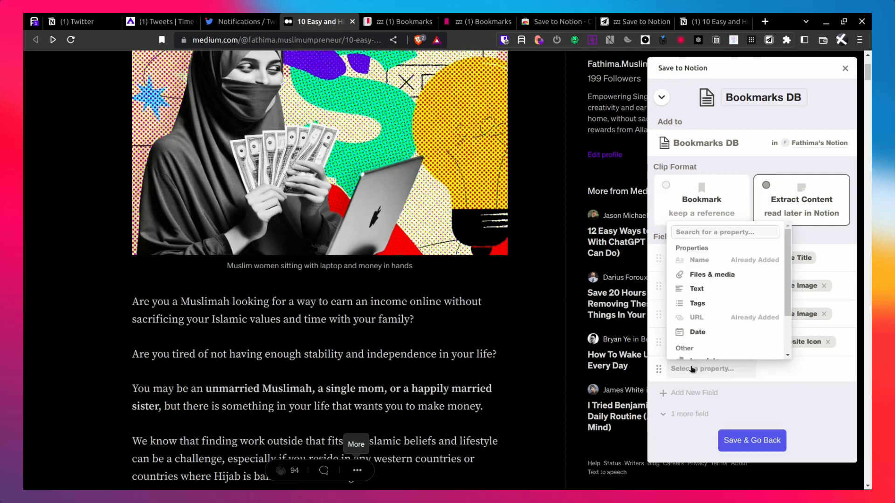
click(701, 306)
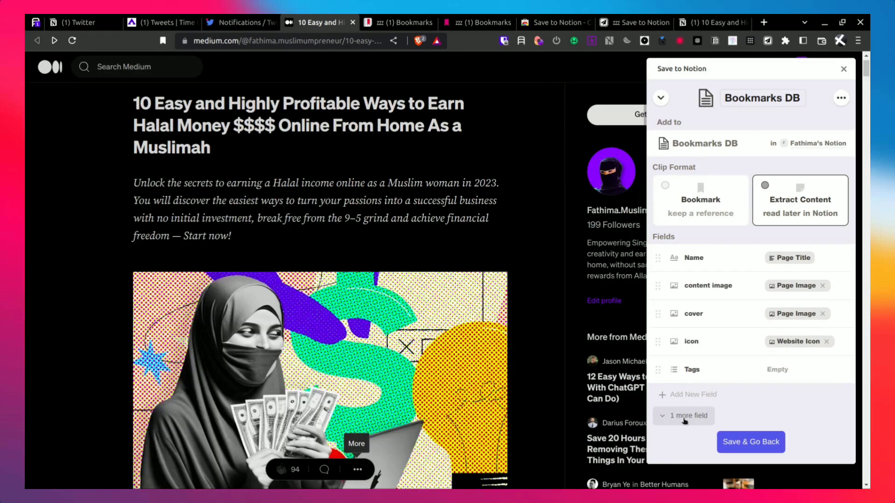
Step: Save the Bookmarks DB form and open it to clip the current article
click(686, 416)
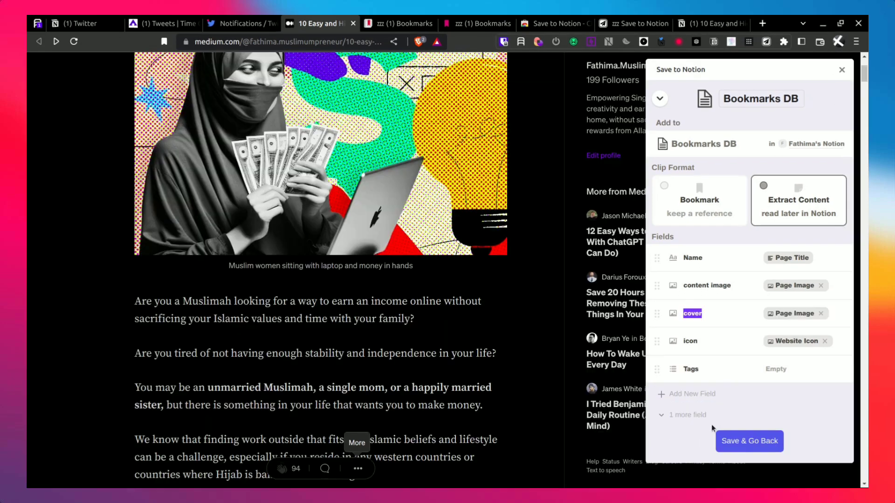
click(748, 442)
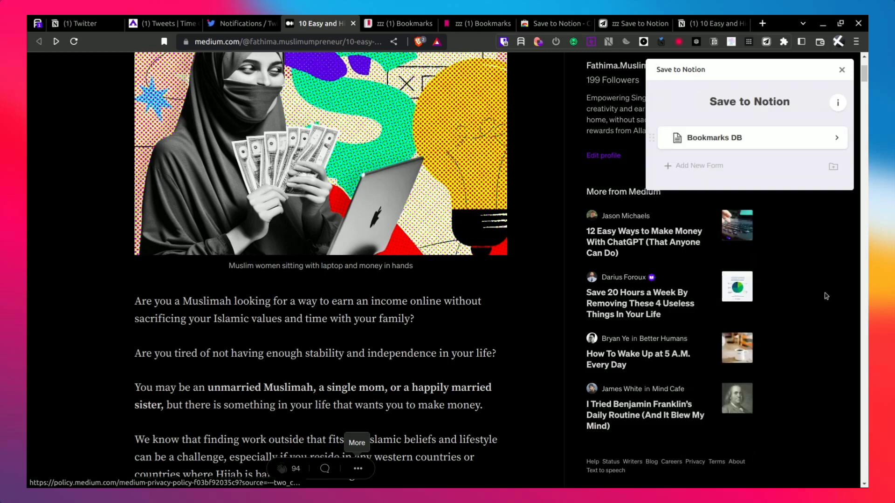
click(716, 138)
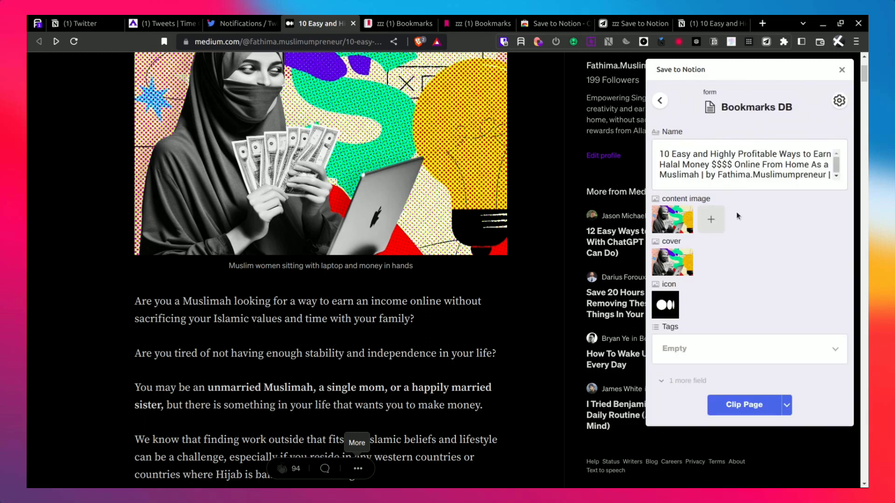
Step: Compare the form's Name field with the article title and view the available Tags options
scroll(503, 213, up, 4)
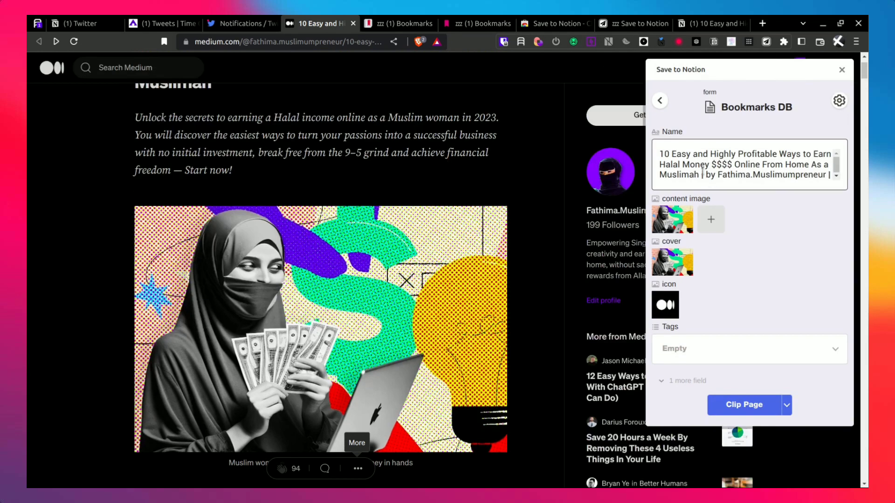
scroll(363, 171, up, 3)
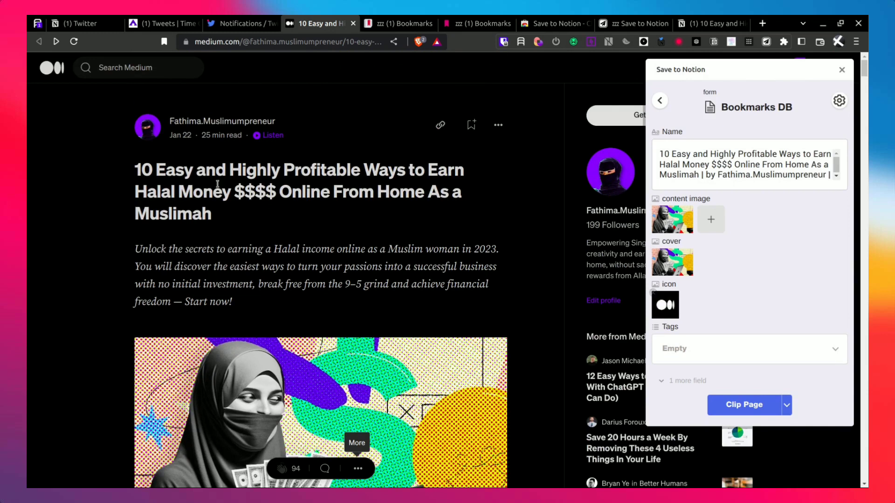
click(674, 351)
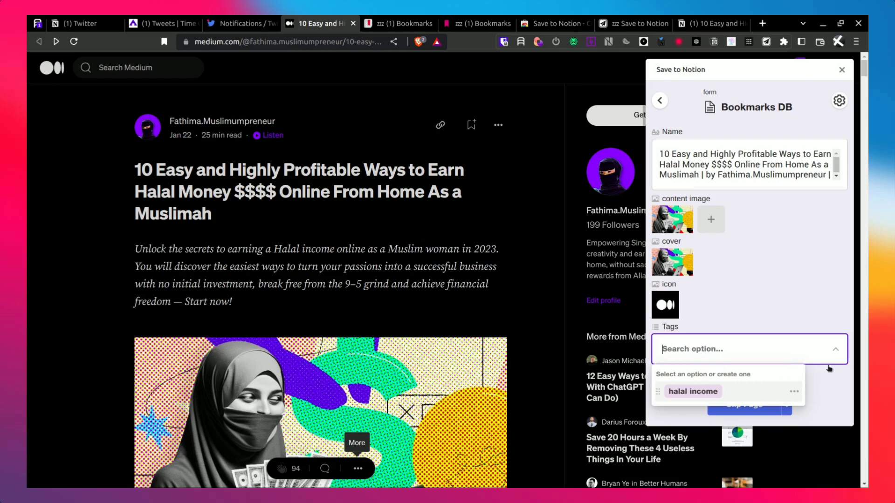
scroll(829, 368, down, 3)
scroll(718, 243, up, 2)
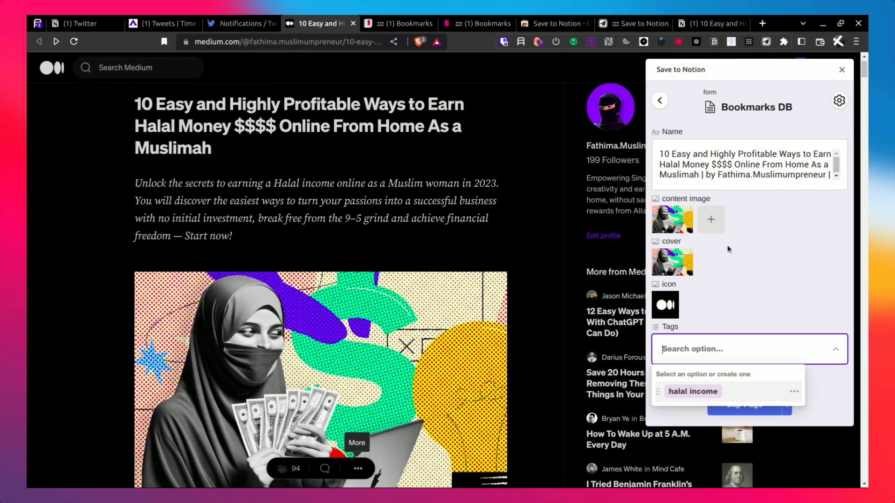
Step: Add the finance dashboard image from the article's "Create and sell Notion templates" section as another content image
mouse_move(670, 231)
click(710, 220)
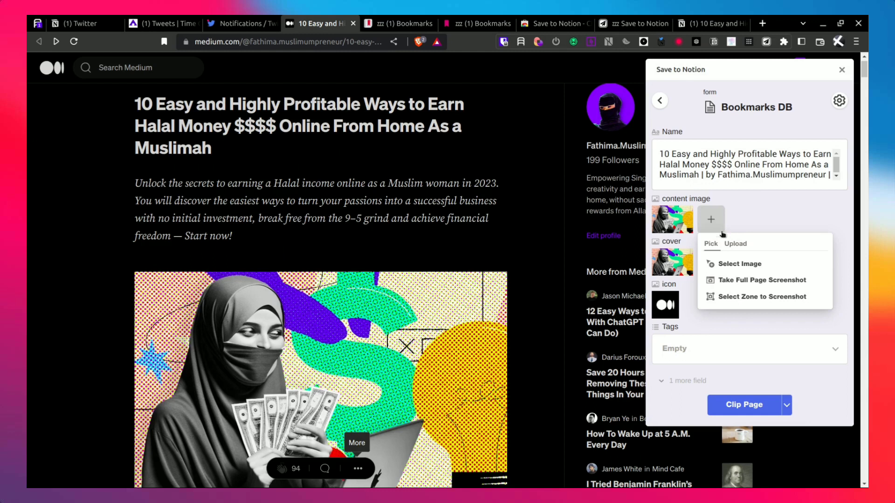
click(734, 264)
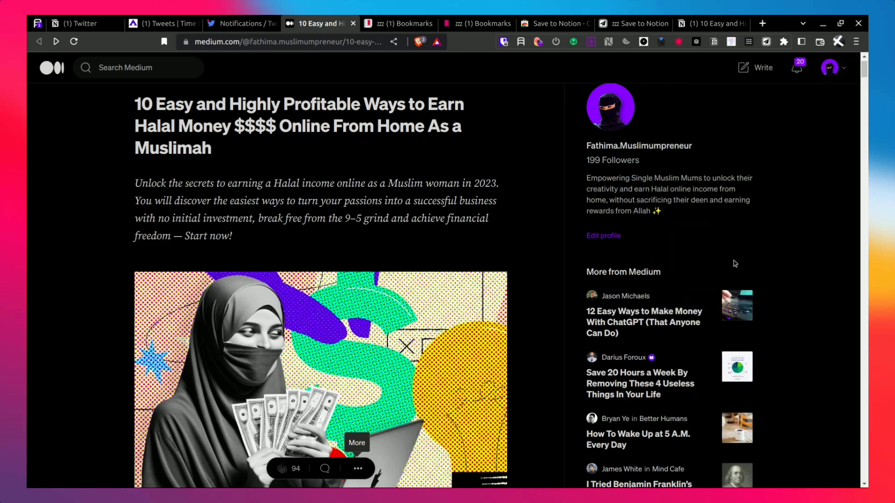
scroll(417, 271, down, 15)
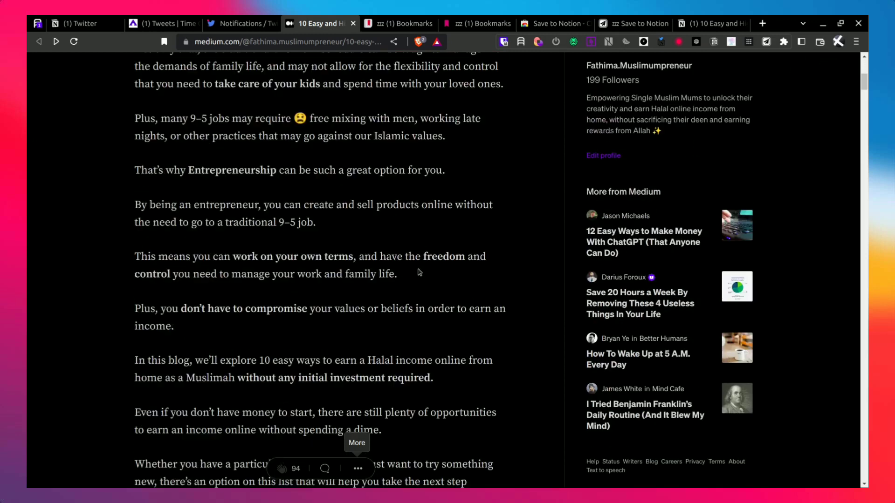
scroll(417, 269, down, 20)
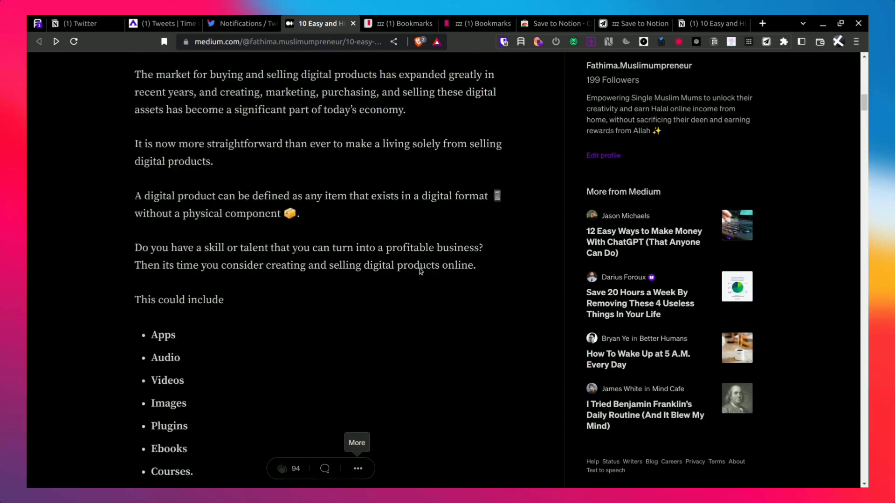
scroll(420, 270, down, 10)
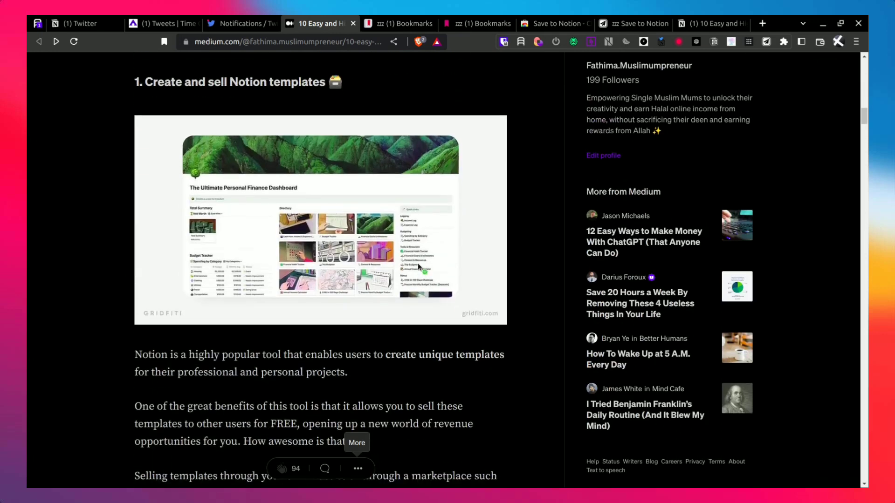
click(401, 242)
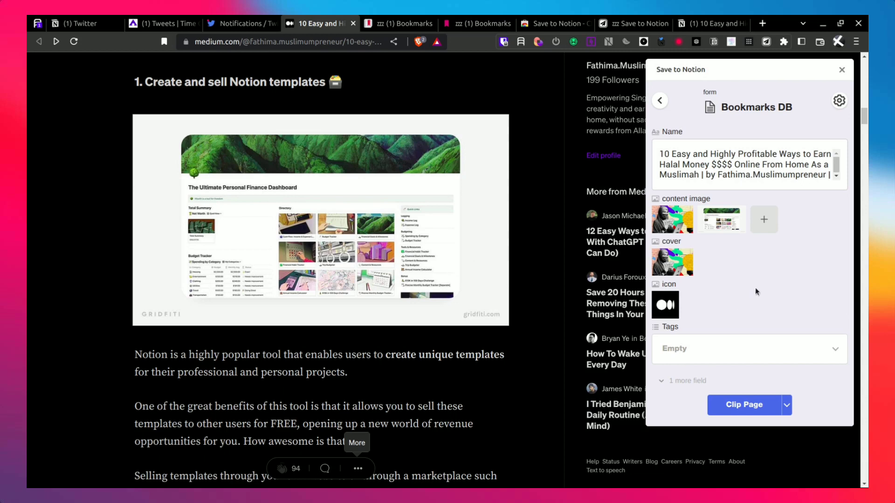
Step: Clip the article to the Bookmarks DB database and open the saved page in Notion
click(745, 406)
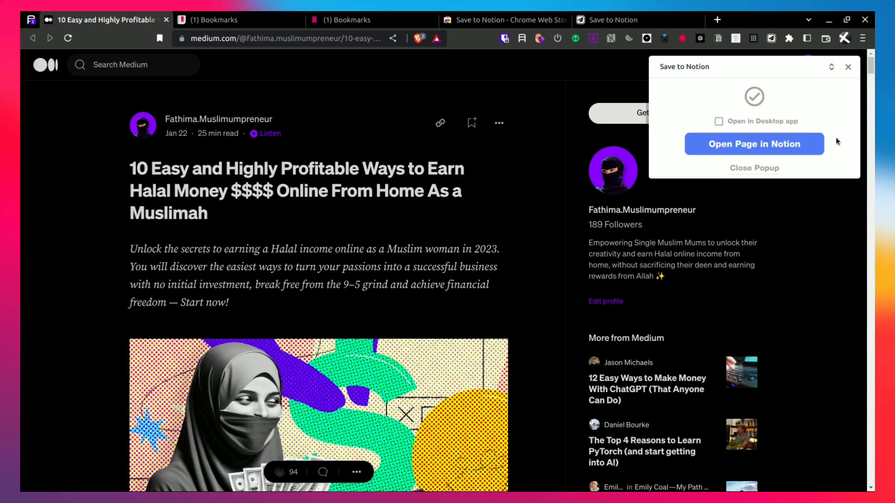
click(751, 145)
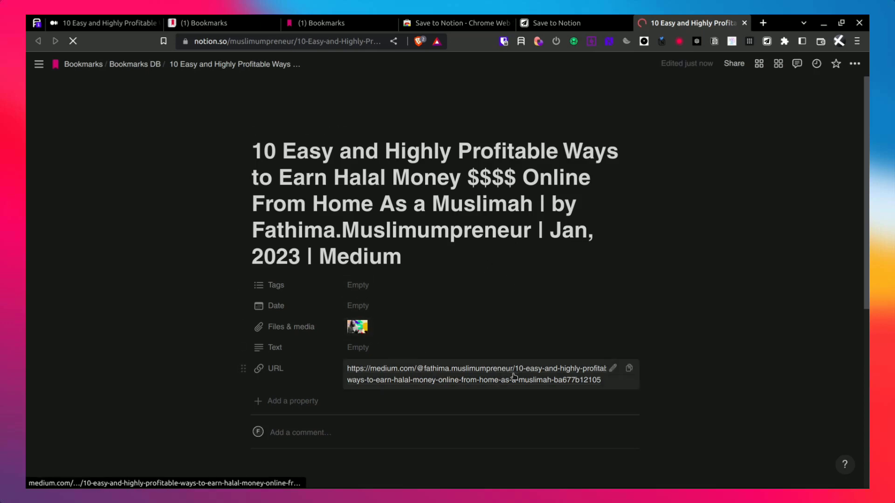
Step: Examine the clipped page's properties, image and extracted article text in Notion
scroll(515, 375, down, 4)
scroll(669, 343, down, 3)
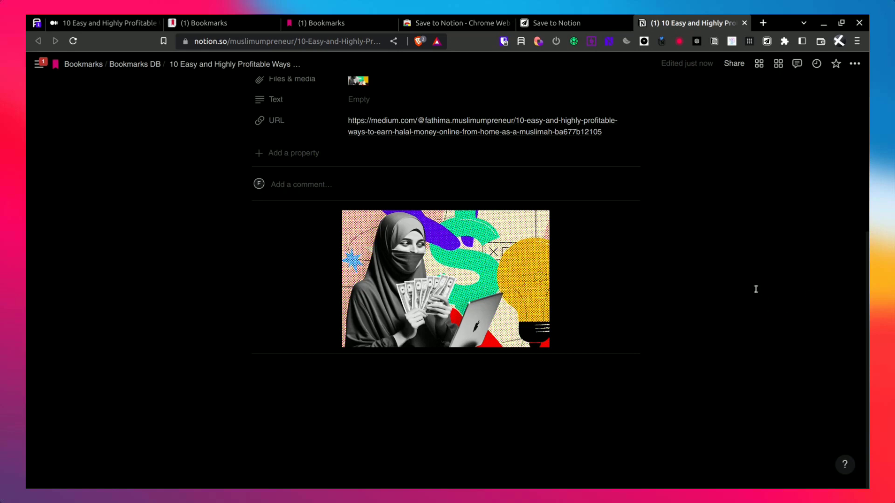
scroll(758, 280, down, 8)
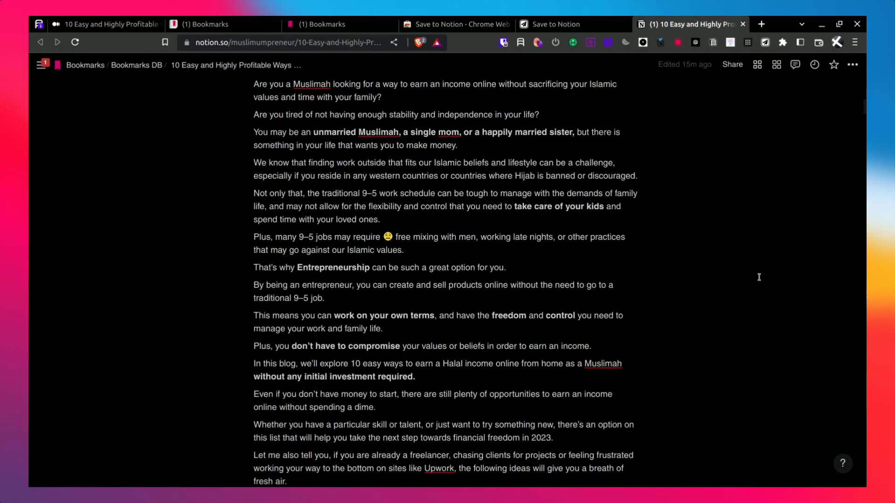
scroll(758, 274, down, 5)
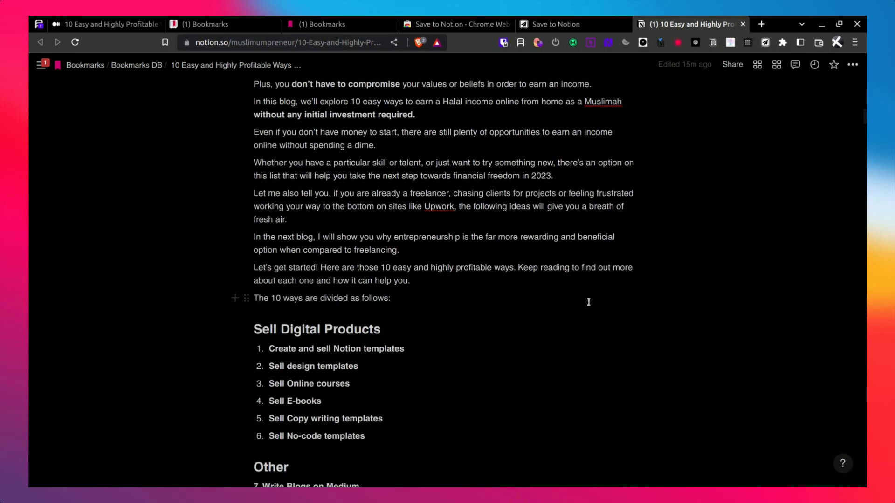
scroll(588, 302, down, 12)
scroll(590, 299, down, 16)
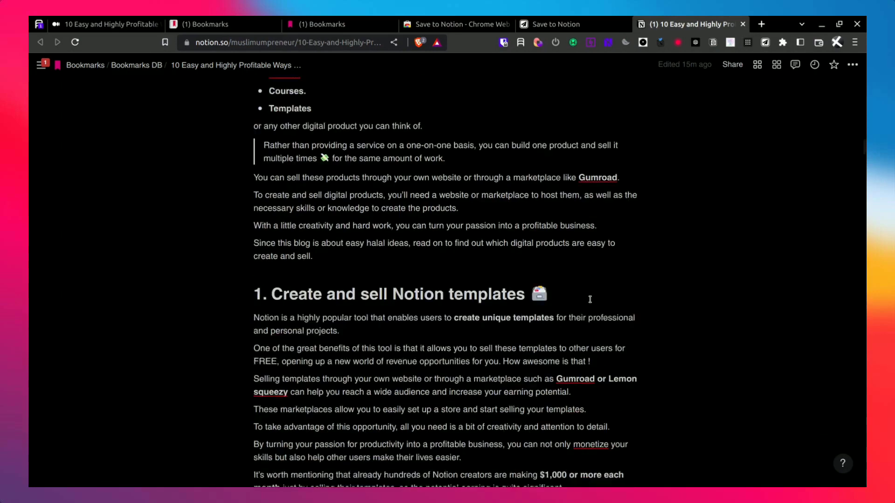
scroll(590, 297, up, 3)
scroll(591, 296, up, 15)
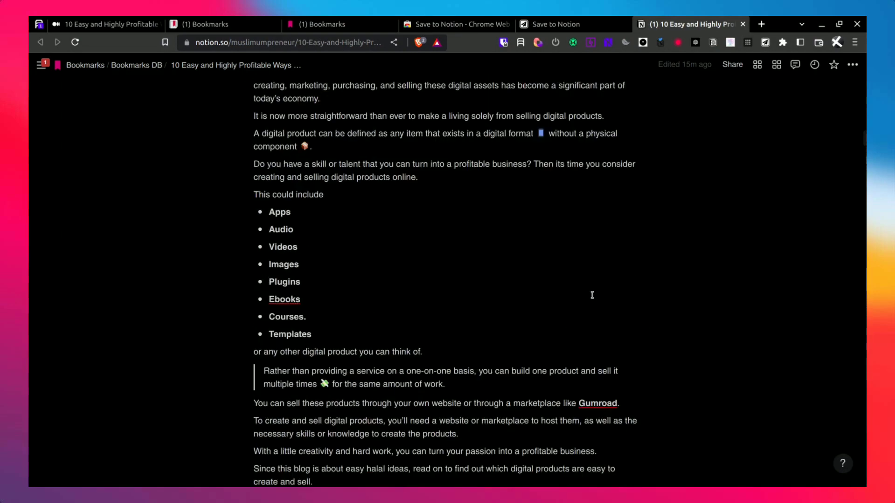
scroll(593, 293, up, 7)
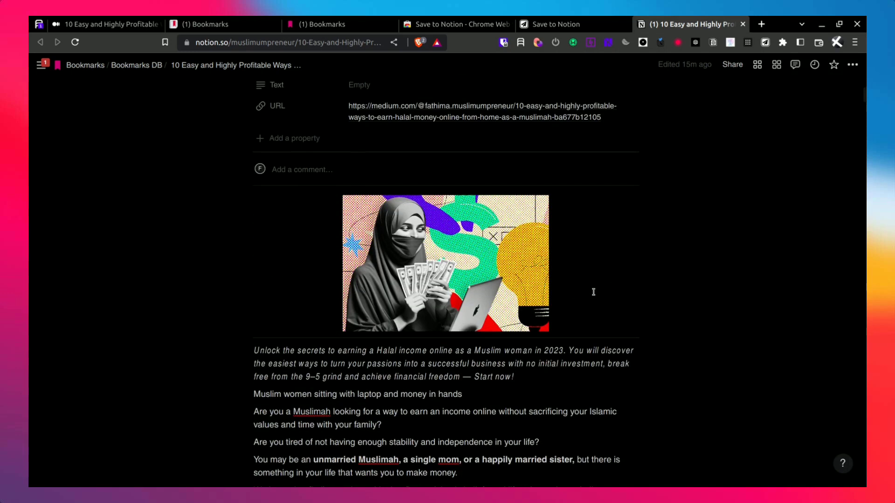